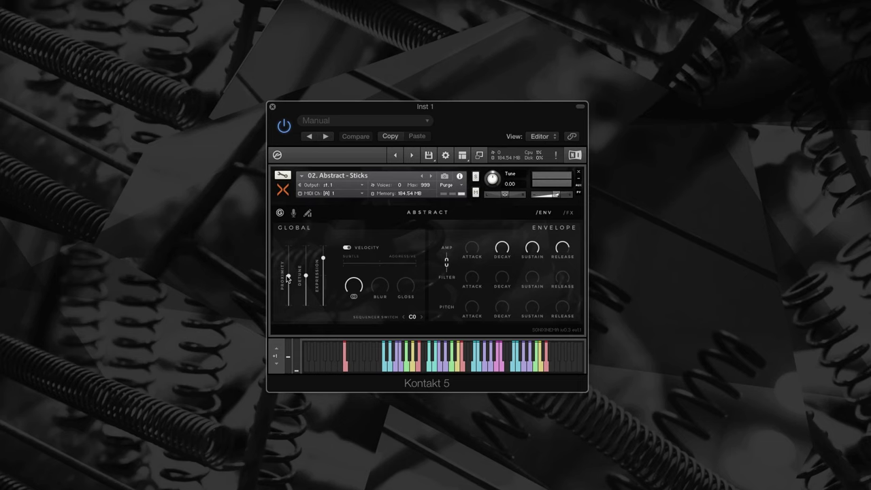
# Sweep the proximity and detune sliders, reset detune to its default, and lower the expression slider to a volume of -10.1 dB
pyautogui.moveTo(288, 278)
pyautogui.mouseDown()
pyautogui.moveTo(285, 263)
pyautogui.moveTo(284, 288)
pyautogui.moveTo(284, 267)
pyautogui.moveTo(287, 274)
pyautogui.mouseUp()
pyautogui.moveTo(307, 276); pyautogui.dragTo(305, 295)
pyautogui.keyDown('super'); pyautogui.click(306, 291); pyautogui.keyUp('super')
pyautogui.moveTo(325, 259)
pyautogui.mouseDown()
pyautogui.moveTo(324, 293)
pyautogui.moveTo(325, 259)
pyautogui.moveTo(324, 273)
pyautogui.mouseUp()
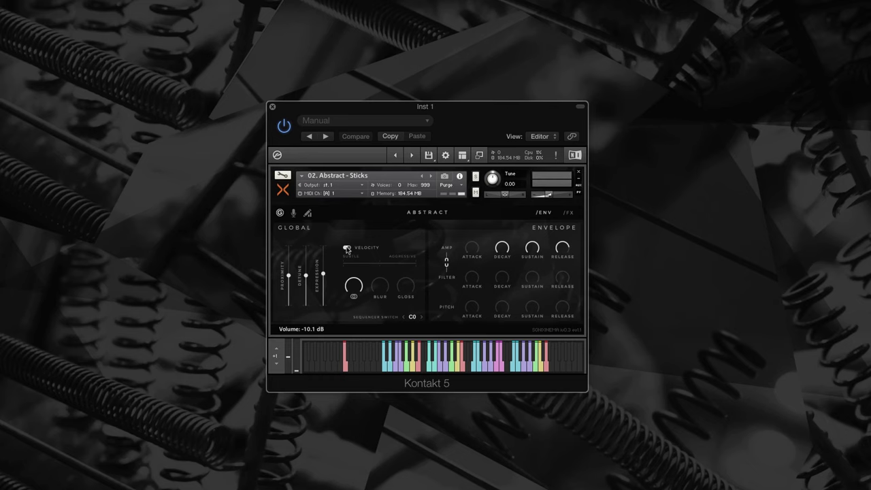
# Try the velocity response and its toggle, and sweep the stereo width, blur and gloss controls, leaving Gloss at 0 %
pyautogui.moveTo(347, 264)
pyautogui.mouseDown()
pyautogui.moveTo(417, 265)
pyautogui.moveTo(346, 266)
pyautogui.mouseUp()
pyautogui.click(349, 249)
pyautogui.moveTo(354, 286); pyautogui.dragTo(409, 296)
# Lower the sequencer switch key to G#-1 and raise it back to C0
pyautogui.click(404, 317)
pyautogui.click(405, 317)
pyautogui.click(404, 317)
pyautogui.click(404, 318)
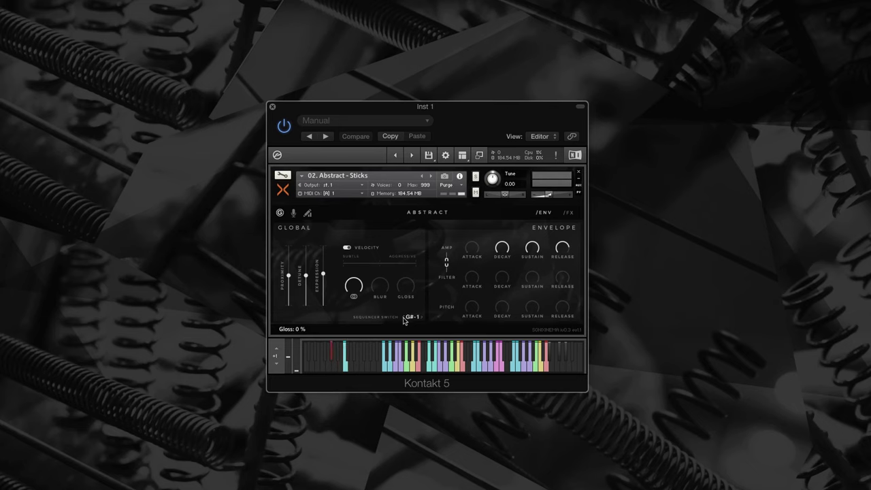
pyautogui.click(420, 318)
pyautogui.click(421, 318)
pyautogui.click(421, 318)
pyautogui.click(422, 318)
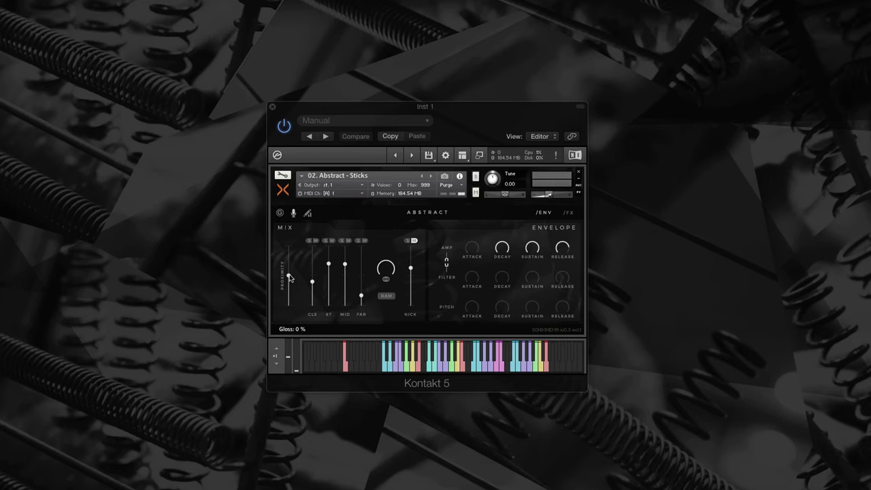
# Set the Close mic level to -9.1 dB and the Nick level to 0.0 dB, toggling the RAM option and the Nick solo
pyautogui.moveTo(290, 276); pyautogui.dragTo(312, 279)
pyautogui.click(382, 295)
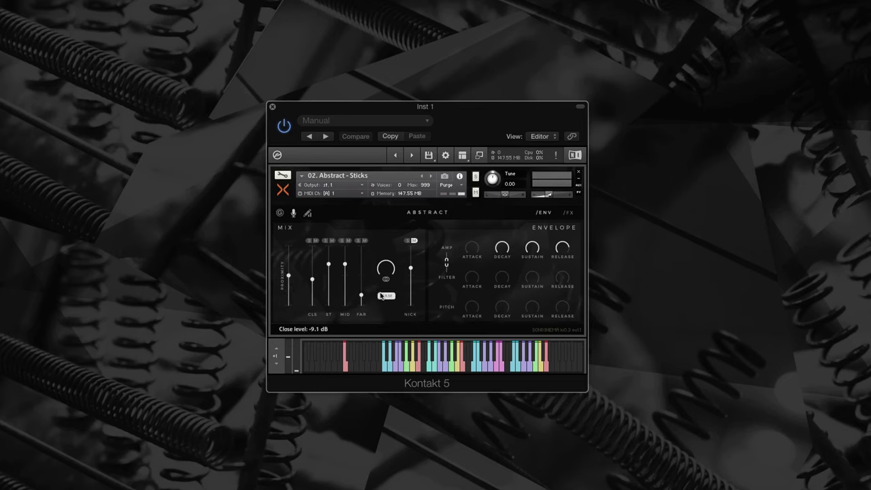
pyautogui.click(383, 295)
pyautogui.moveTo(410, 269)
pyautogui.mouseDown()
pyautogui.moveTo(411, 296)
pyautogui.moveTo(410, 260)
pyautogui.moveTo(410, 279)
pyautogui.moveTo(411, 269)
pyautogui.mouseUp()
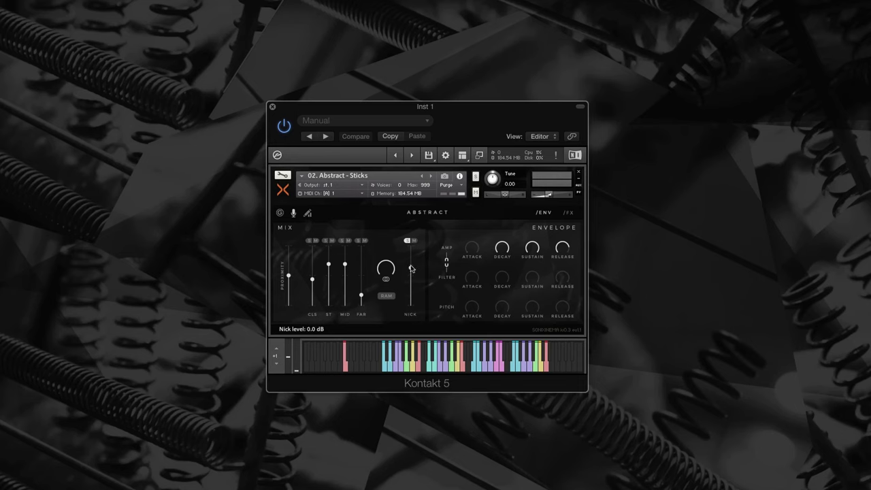
pyautogui.click(408, 241)
# Open the sequencer page, browse through its list of pattern presets and close the list without loading one
pyautogui.click(308, 213)
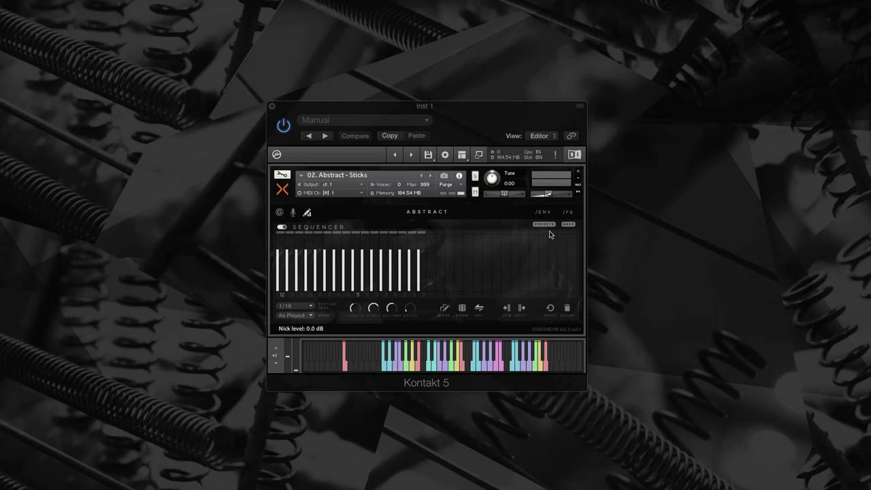
pyautogui.click(545, 225)
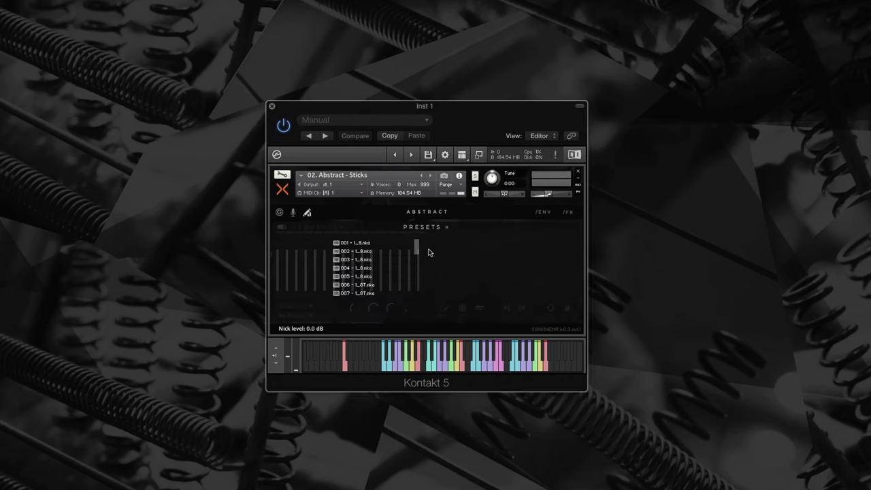
pyautogui.moveTo(420, 256); pyautogui.dragTo(418, 293)
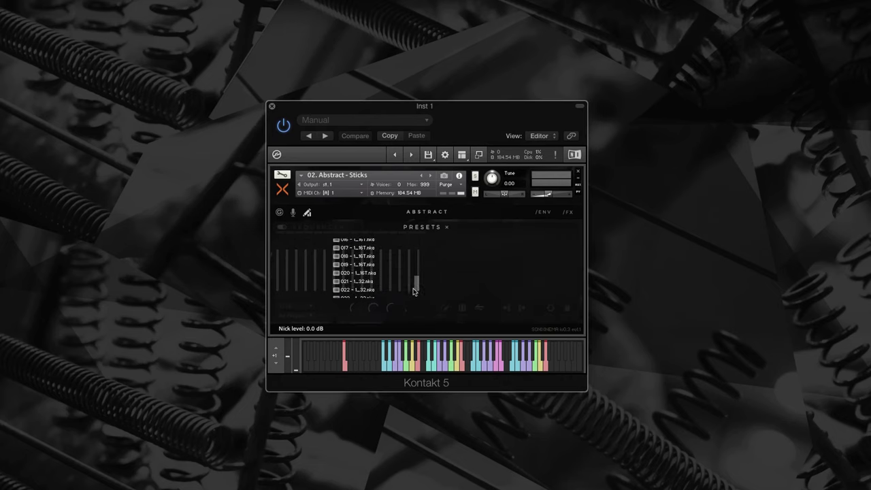
pyautogui.click(448, 228)
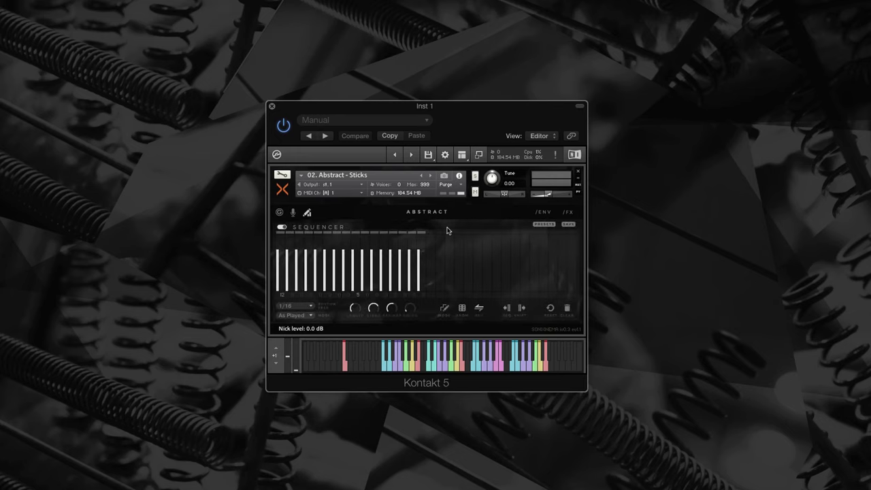
# Randomize the sequencer's step levels several times
pyautogui.click(462, 310)
pyautogui.click(462, 309)
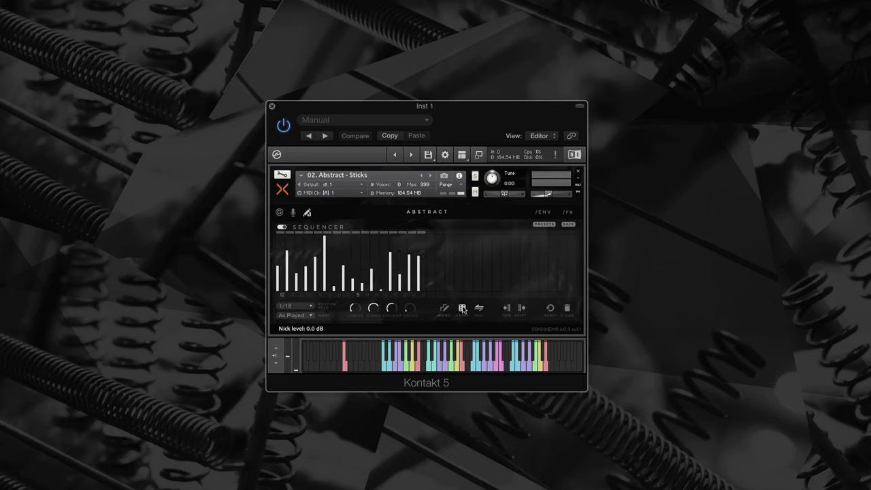
pyautogui.click(462, 309)
pyautogui.click(463, 309)
pyautogui.click(463, 309)
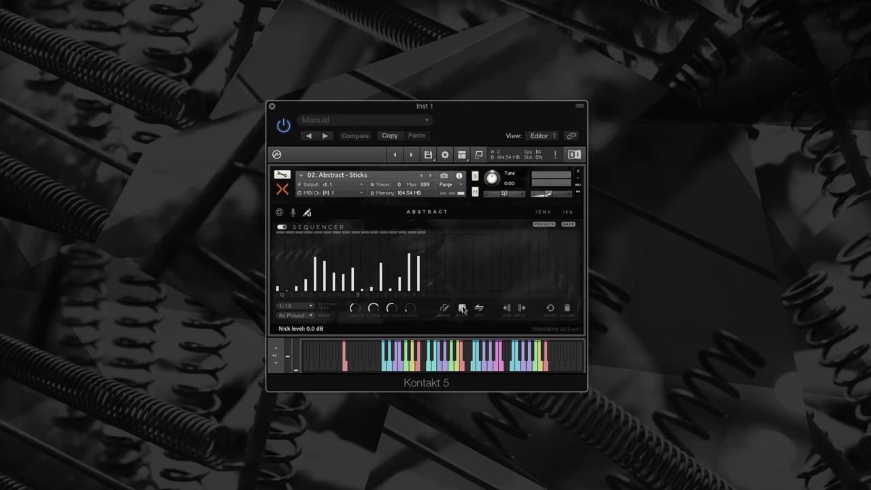
pyautogui.click(462, 309)
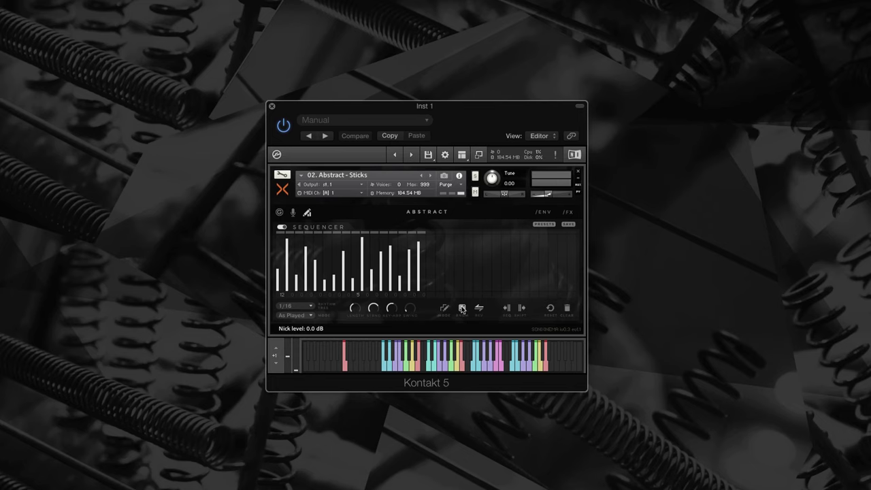
# Reset the sequencer's step levels, clear all steps and restore the default pattern
pyautogui.click(551, 309)
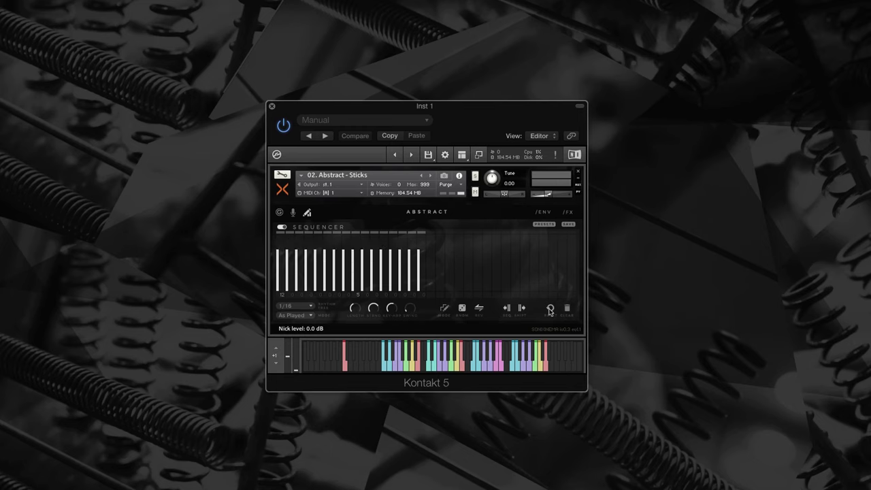
pyautogui.click(568, 310)
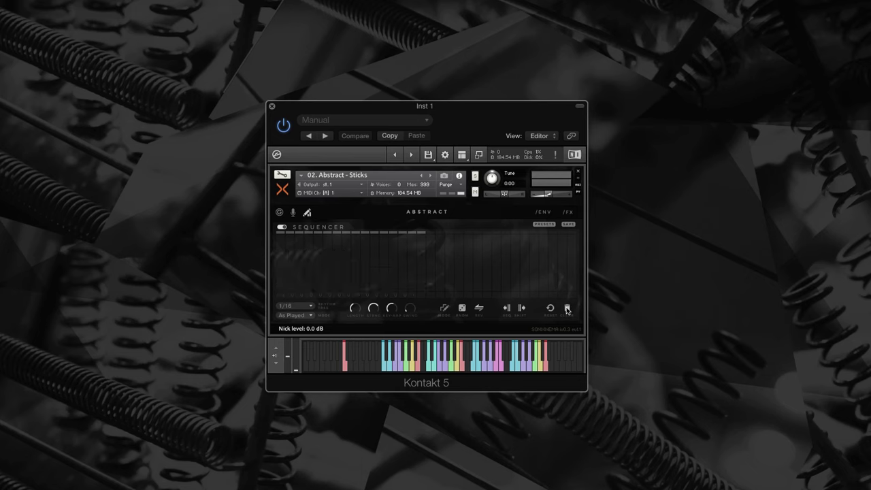
pyautogui.click(551, 310)
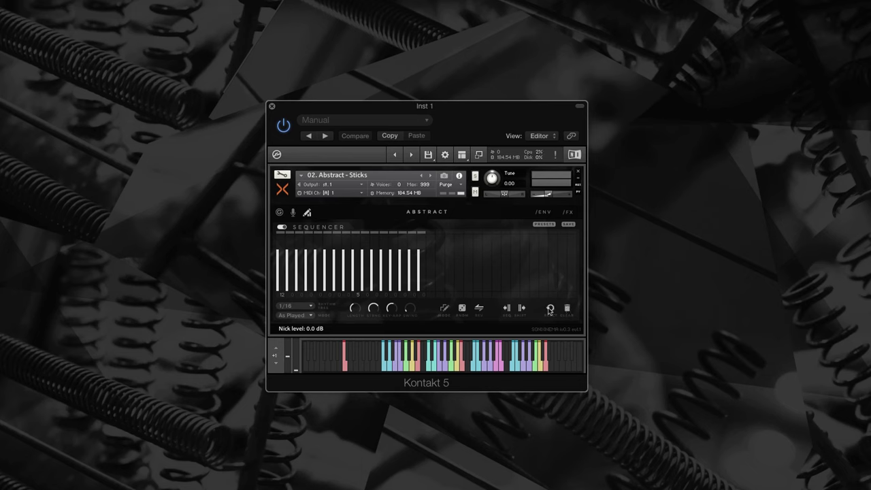
# Randomize the sequencer pattern and shift it forward by 14 steps
pyautogui.click(463, 310)
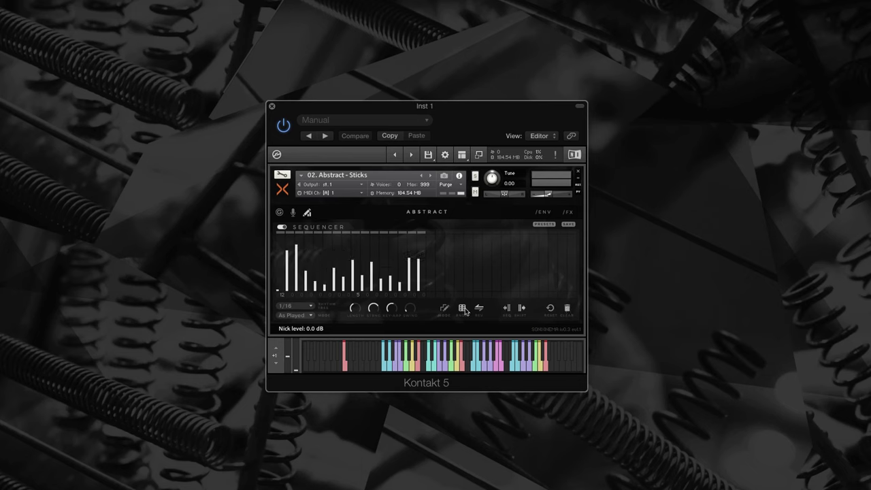
pyautogui.click(521, 310)
pyautogui.click(521, 310)
pyautogui.click(521, 310)
pyautogui.click(522, 309)
pyautogui.click(522, 310)
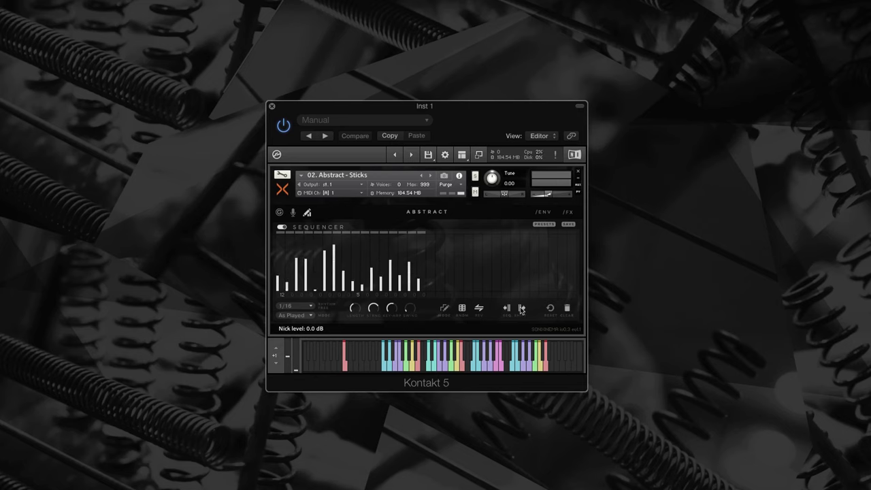
pyautogui.click(521, 310)
pyautogui.click(521, 310)
pyautogui.click(521, 310)
pyautogui.click(522, 310)
pyautogui.click(522, 310)
pyautogui.click(521, 310)
pyautogui.click(522, 310)
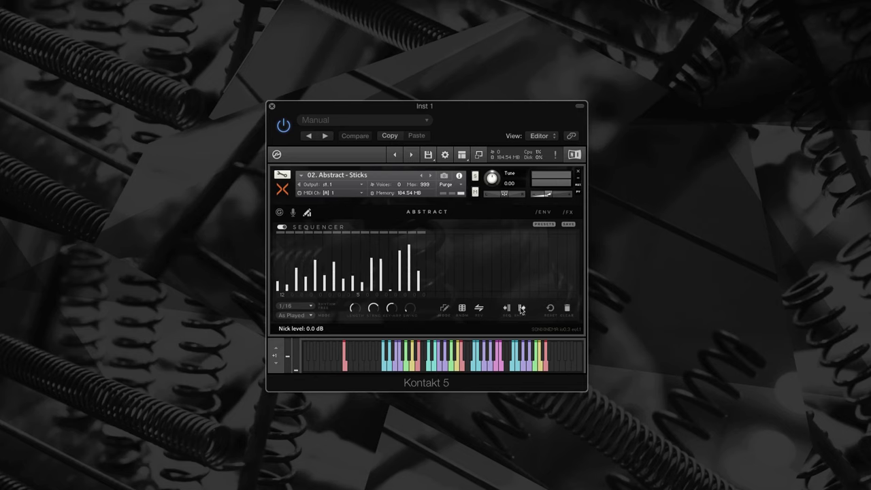
pyautogui.click(522, 310)
pyautogui.click(521, 310)
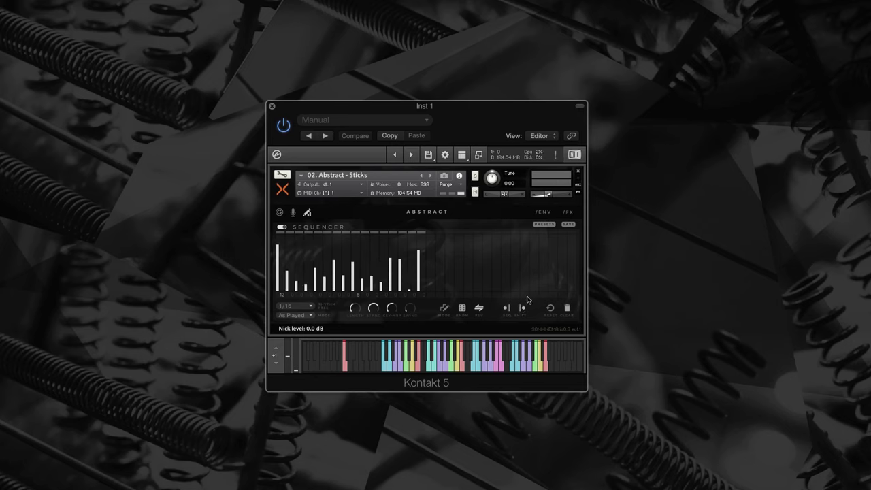
# Lower a step level near the end of the pattern and set the global step strength to 100 %
pyautogui.click(566, 224)
pyautogui.moveTo(399, 264); pyautogui.dragTo(391, 292)
pyautogui.moveTo(372, 308)
pyautogui.mouseDown()
pyautogui.moveTo(376, 315)
pyautogui.moveTo(383, 303)
pyautogui.mouseUp()
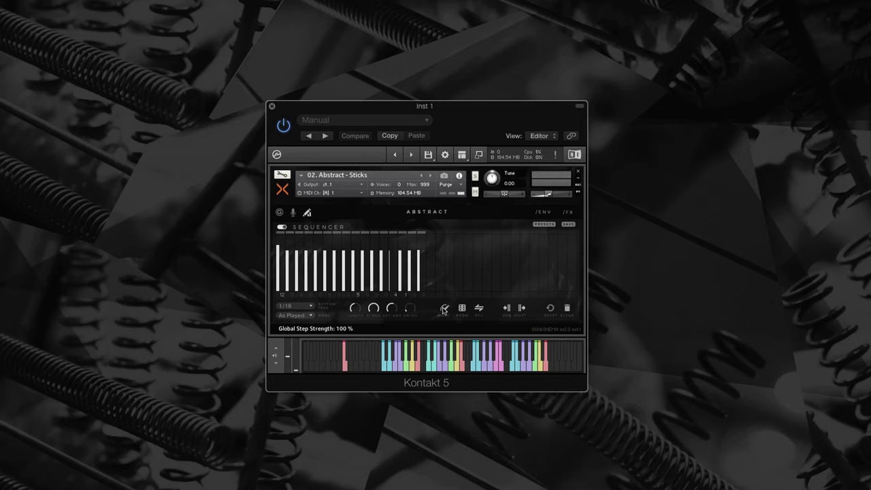
# Draw gradually rising levels across the sixteen steps and raise steps 9 and 13 above their neighbours
pyautogui.moveTo(278, 279); pyautogui.dragTo(420, 260)
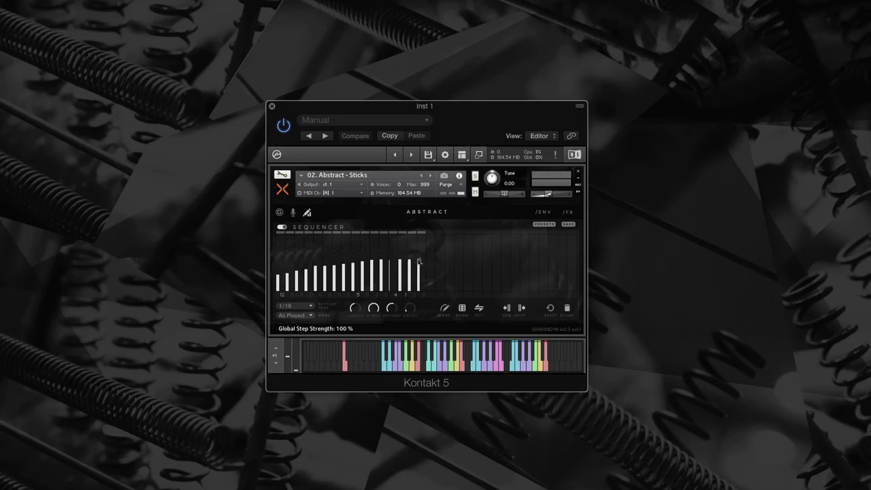
pyautogui.click(392, 252)
pyautogui.click(353, 249)
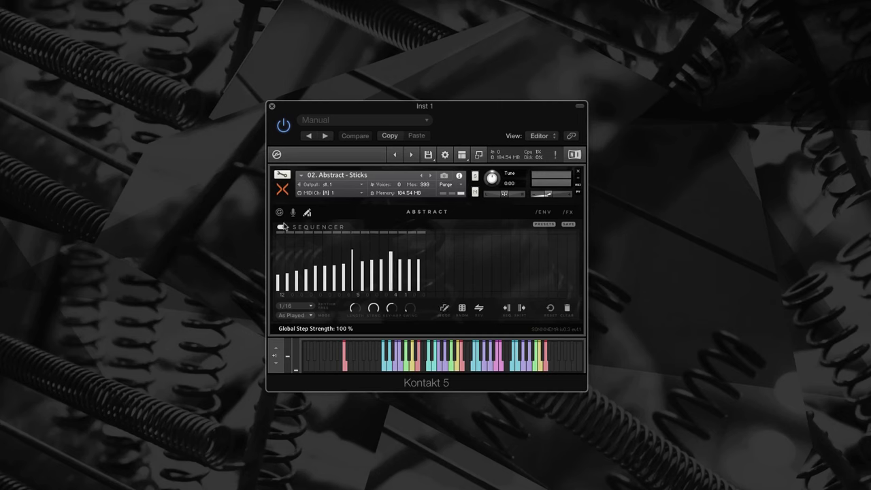
# Toggle the sequencer off and back on, and extend the pattern to 32 steps with some raised levels in the second half
pyautogui.click(282, 228)
pyautogui.click(282, 228)
pyautogui.moveTo(422, 236); pyautogui.dragTo(577, 241)
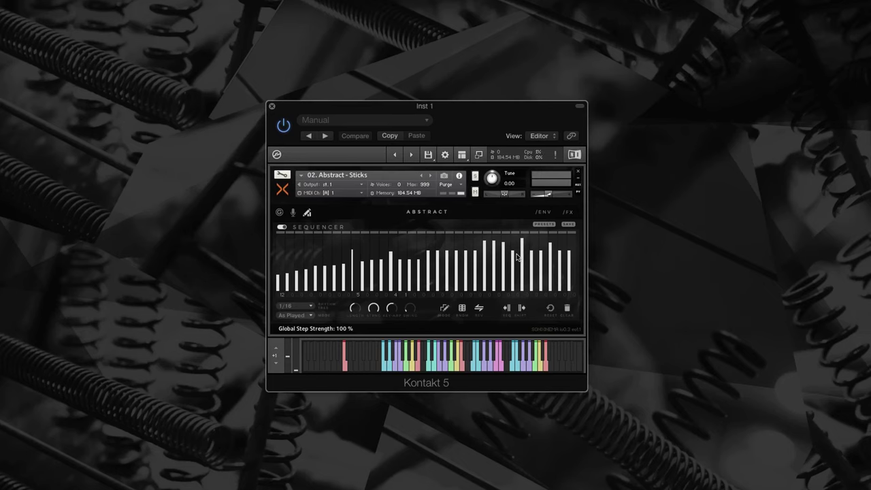
# Set the sequencer's rhythm speed to 1/8
pyautogui.click(303, 309)
pyautogui.click(303, 310)
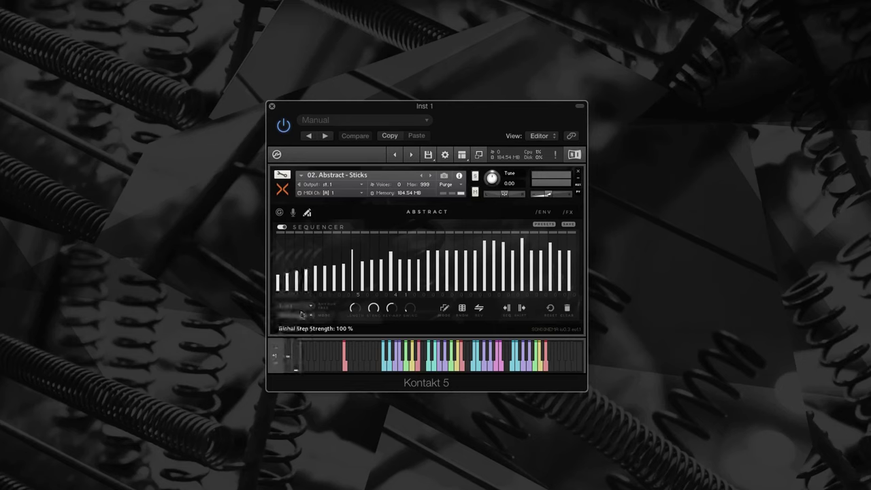
pyautogui.click(303, 309)
pyautogui.click(305, 329)
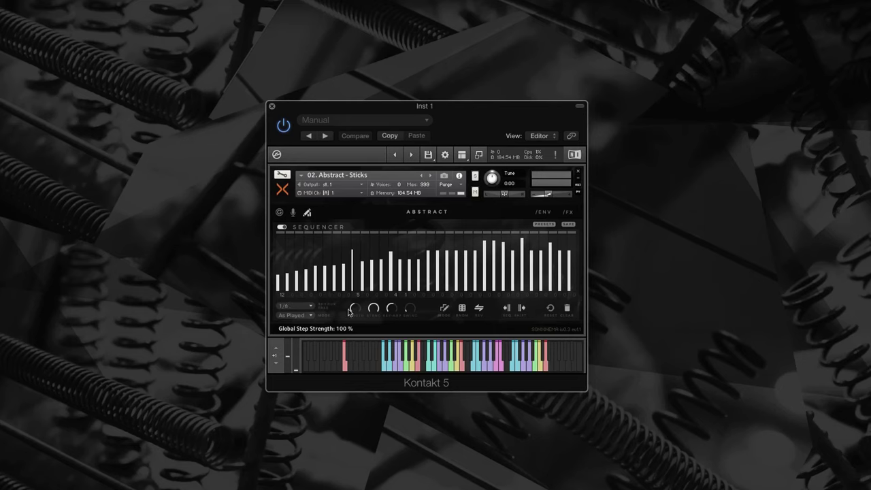
# Set the global step length to 59 %, and lower the global step strength before returning it to 100 %
pyautogui.moveTo(355, 312)
pyautogui.mouseDown()
pyautogui.moveTo(356, 289)
pyautogui.moveTo(356, 323)
pyautogui.moveTo(358, 312)
pyautogui.mouseUp()
pyautogui.scroll(3, 357, 311)
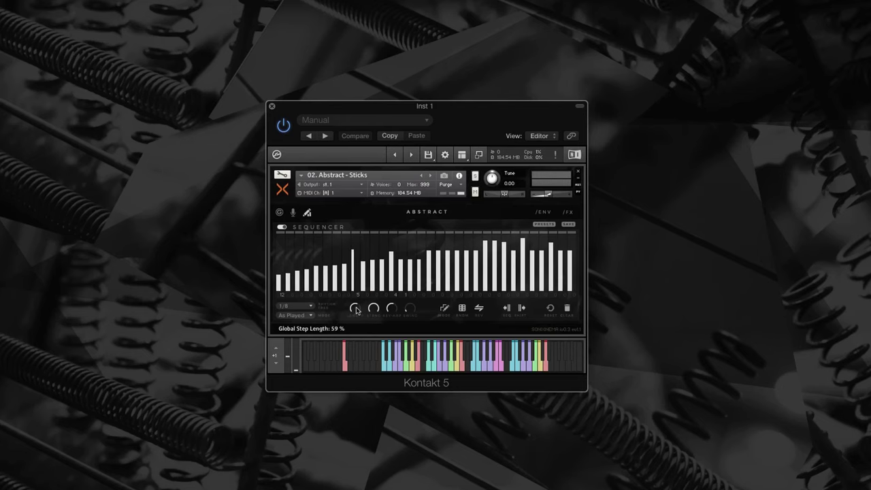
pyautogui.scroll(5, 373, 307)
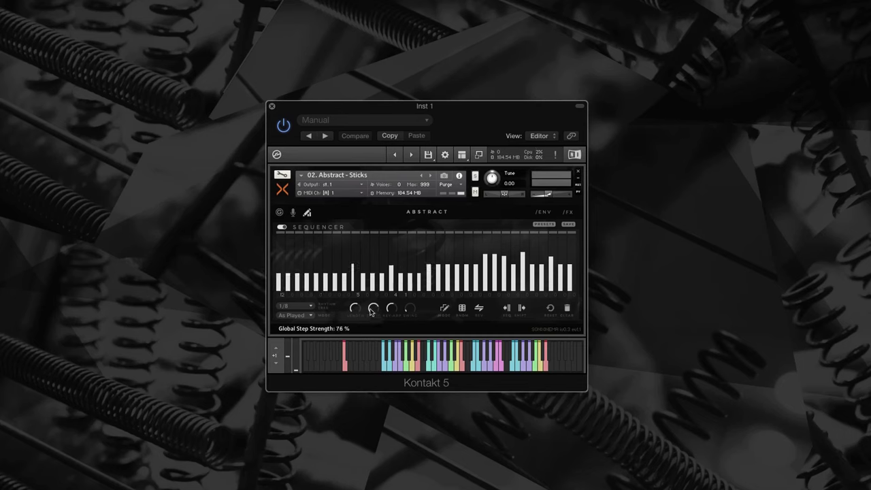
pyautogui.scroll(-5, 373, 307)
pyautogui.scroll(5, 374, 307)
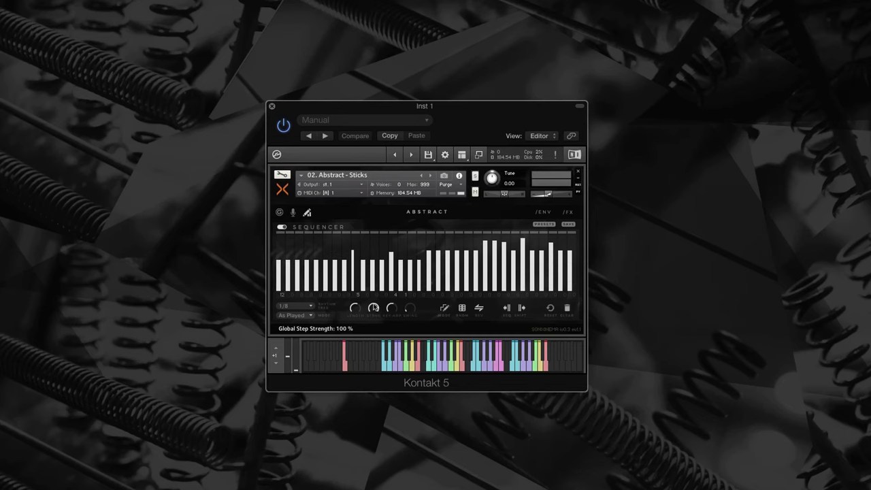
# Set the swing amount to 56.55 % and redraw step levels in both halves of the sequencer pattern
pyautogui.scroll(5, 413, 310)
pyautogui.scroll(-5, 411, 310)
pyautogui.moveTo(411, 310); pyautogui.dragTo(411, 302)
pyautogui.moveTo(438, 277)
pyautogui.mouseDown()
pyautogui.moveTo(439, 236)
pyautogui.moveTo(459, 251)
pyautogui.moveTo(460, 233)
pyautogui.moveTo(461, 271)
pyautogui.moveTo(461, 239)
pyautogui.mouseUp()
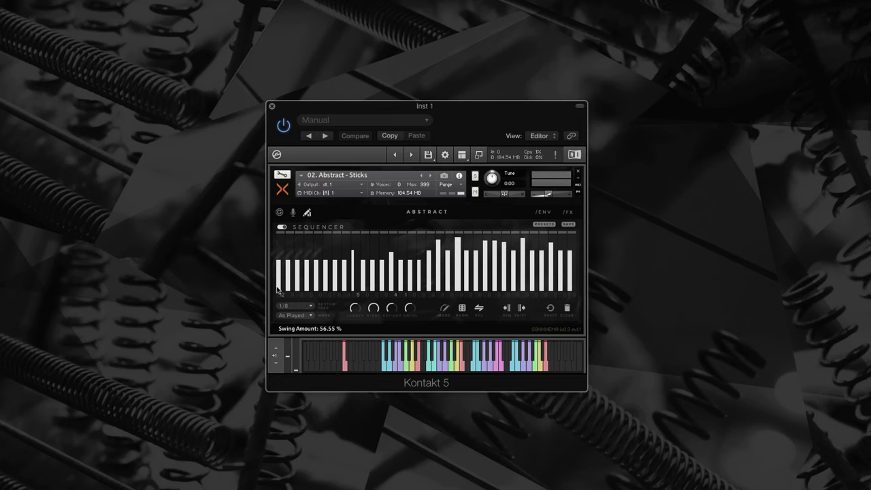
pyautogui.moveTo(279, 286)
pyautogui.mouseDown()
pyautogui.moveTo(373, 251)
pyautogui.moveTo(475, 254)
pyautogui.moveTo(528, 276)
pyautogui.moveTo(555, 273)
pyautogui.moveTo(453, 264)
pyautogui.moveTo(248, 279)
pyautogui.moveTo(399, 279)
pyautogui.mouseUp()
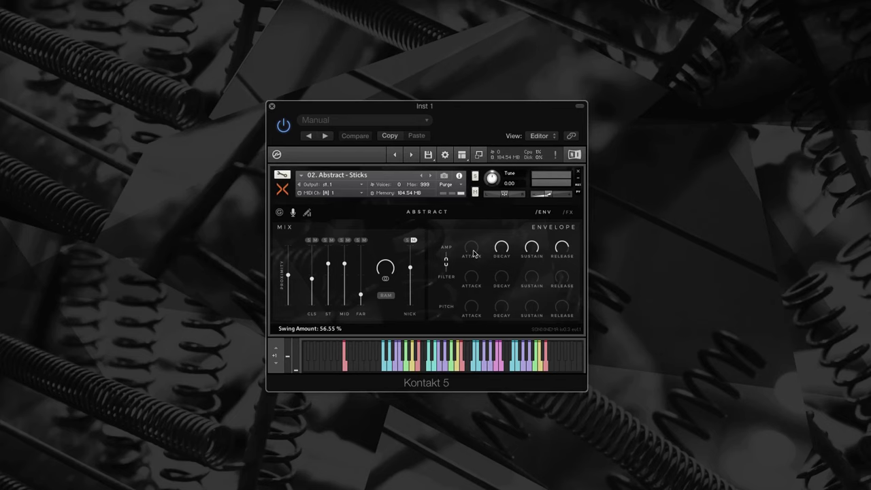
# Shape the amp, filter and pitch envelopes, toggle the amp-filter envelope link, and set the filter decay to 8.2k ms
pyautogui.moveTo(475, 253); pyautogui.dragTo(535, 267)
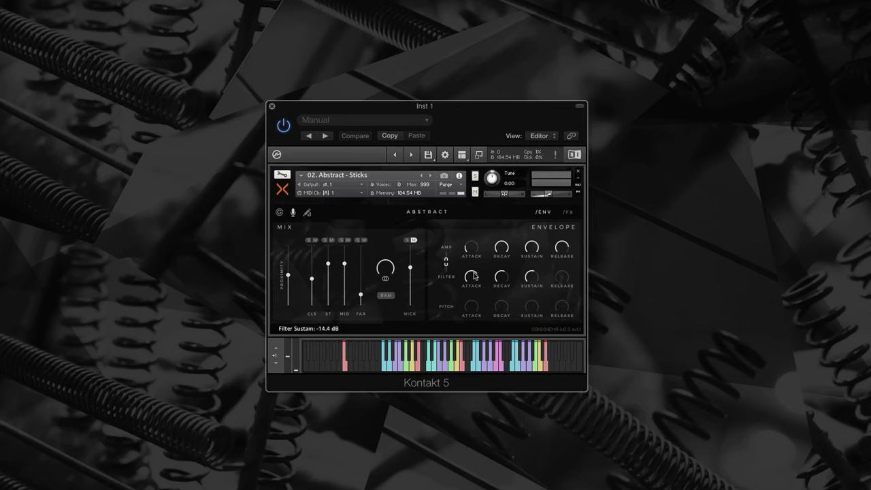
pyautogui.moveTo(470, 275); pyautogui.dragTo(467, 289)
pyautogui.moveTo(471, 308); pyautogui.dragTo(536, 307)
pyautogui.click(447, 265)
pyautogui.moveTo(470, 277); pyautogui.dragTo(505, 276)
# Enable the effects filter with 68.0 % resonance, and switch its type to HP and back to LP
pyautogui.click(571, 213)
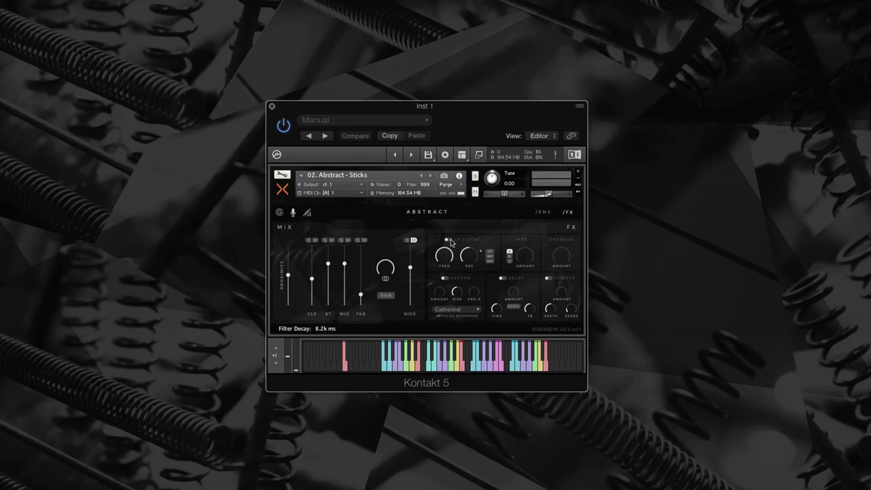
pyautogui.click(448, 241)
pyautogui.moveTo(447, 256); pyautogui.dragTo(469, 253)
pyautogui.click(490, 262)
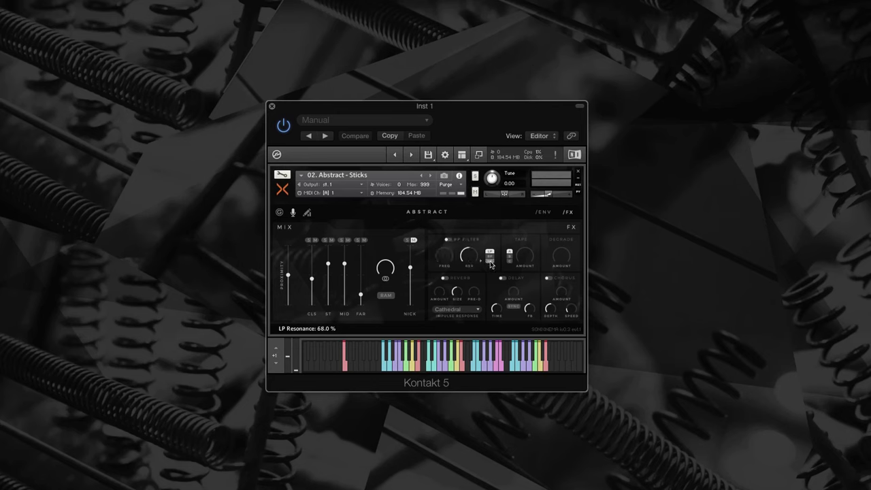
pyautogui.click(490, 252)
# Switch the tape saturation effect to its second mode and set its amount to 3 %
pyautogui.click(511, 257)
pyautogui.moveTo(526, 257); pyautogui.dragTo(525, 286)
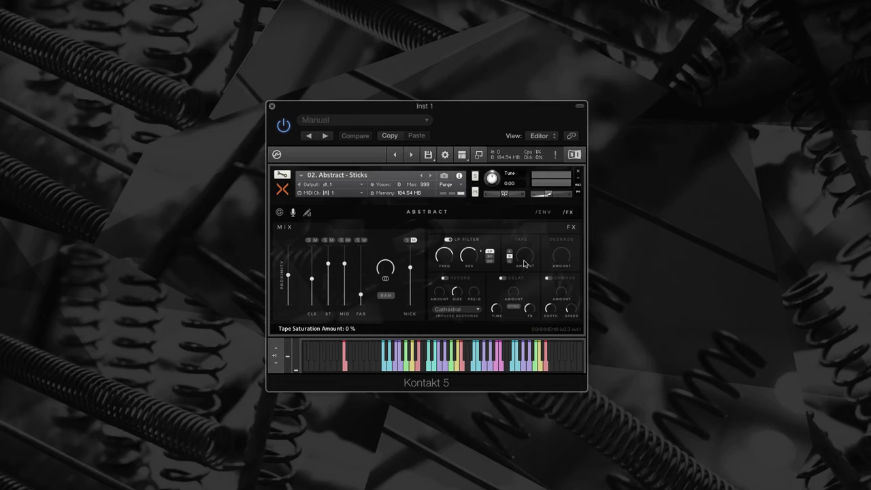
pyautogui.moveTo(524, 263)
pyautogui.mouseDown()
pyautogui.moveTo(530, 233)
pyautogui.moveTo(532, 267)
pyautogui.mouseUp()
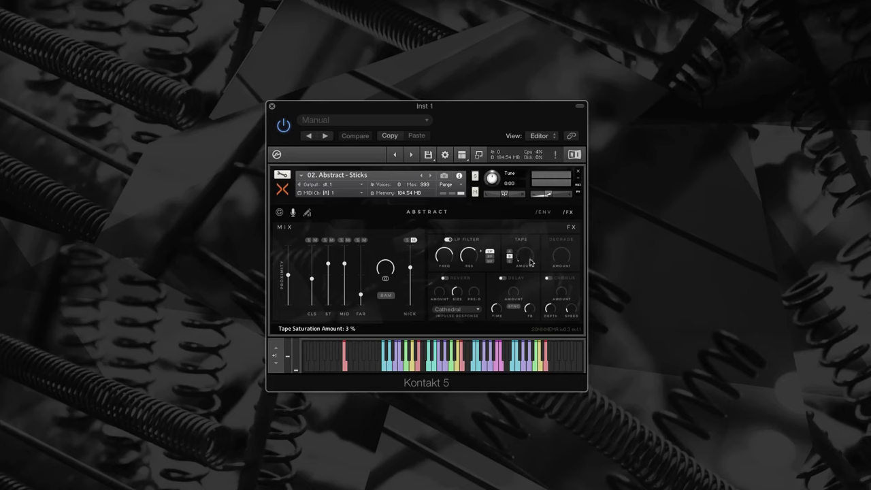
# Enable the reverb effect and browse its impulse response list, keeping Cathedral selected
pyautogui.click(445, 278)
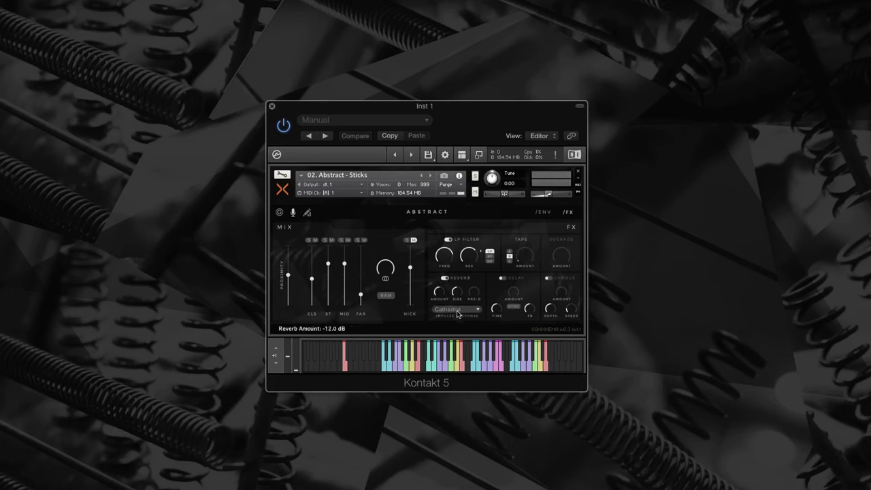
pyautogui.click(458, 312)
pyautogui.scroll(-2, 491, 258)
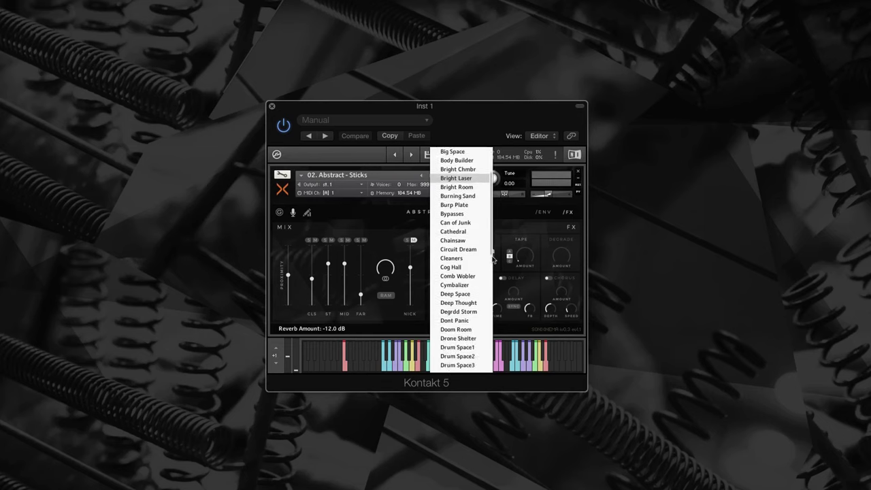
pyautogui.scroll(-5, 493, 258)
pyautogui.scroll(8, 495, 256)
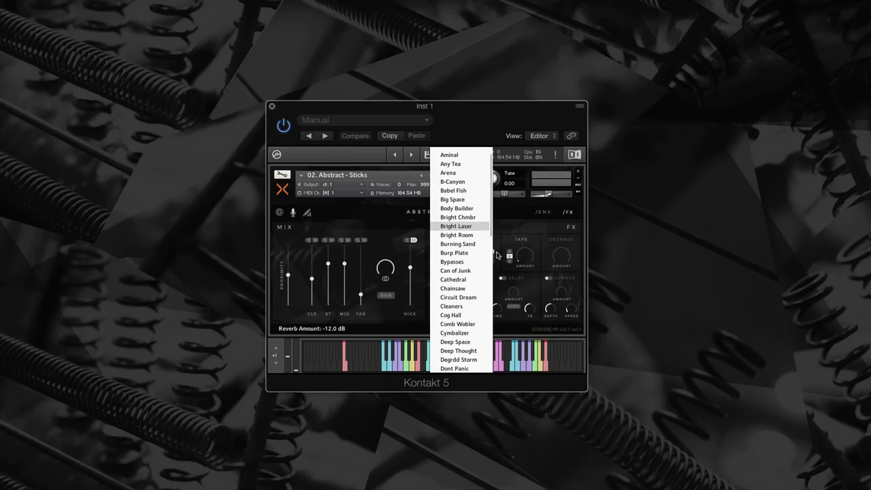
pyautogui.click(500, 291)
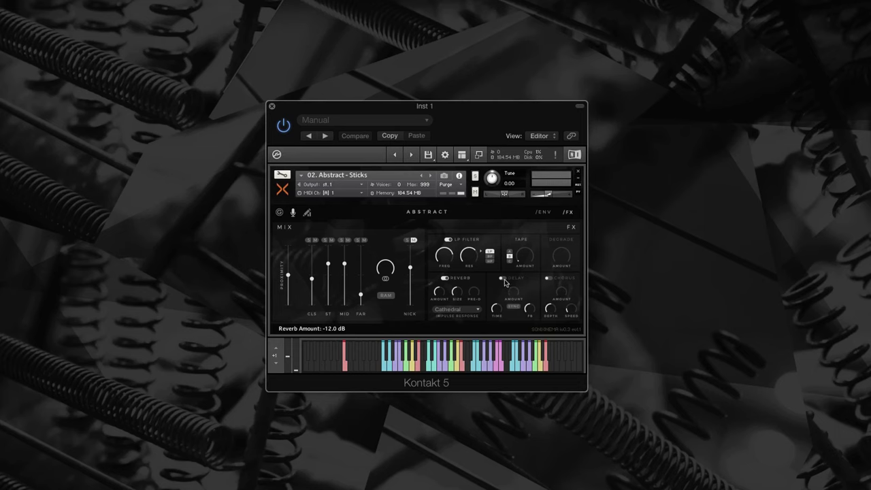
# Enable the delay with an amount of -9.8 dB and the chorus with an amount of -1.0 dB and depth of 85.2
pyautogui.click(503, 279)
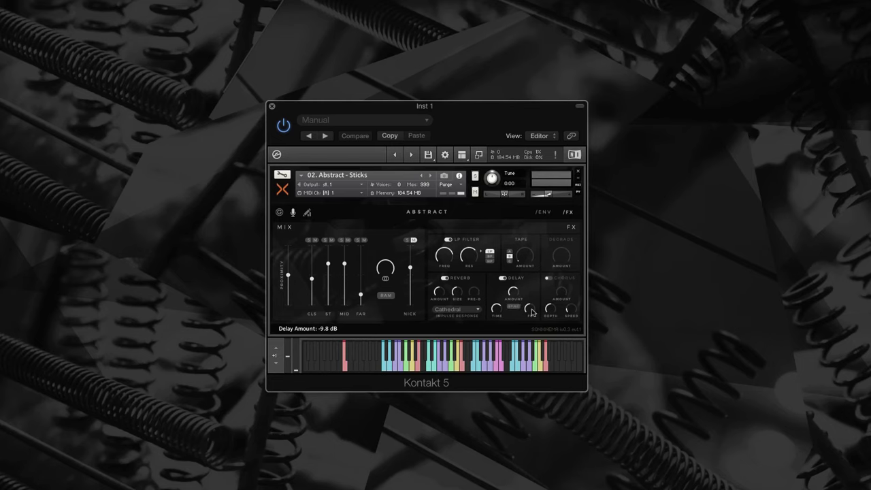
pyautogui.moveTo(532, 312)
pyautogui.mouseDown()
pyautogui.moveTo(533, 297)
pyautogui.moveTo(531, 313)
pyautogui.mouseUp()
pyautogui.moveTo(566, 297); pyautogui.dragTo(565, 271)
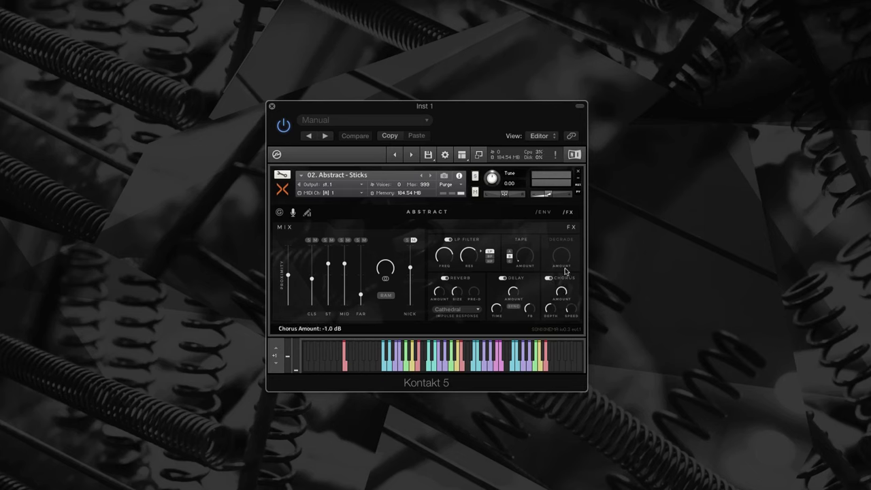
pyautogui.moveTo(556, 313); pyautogui.dragTo(553, 305)
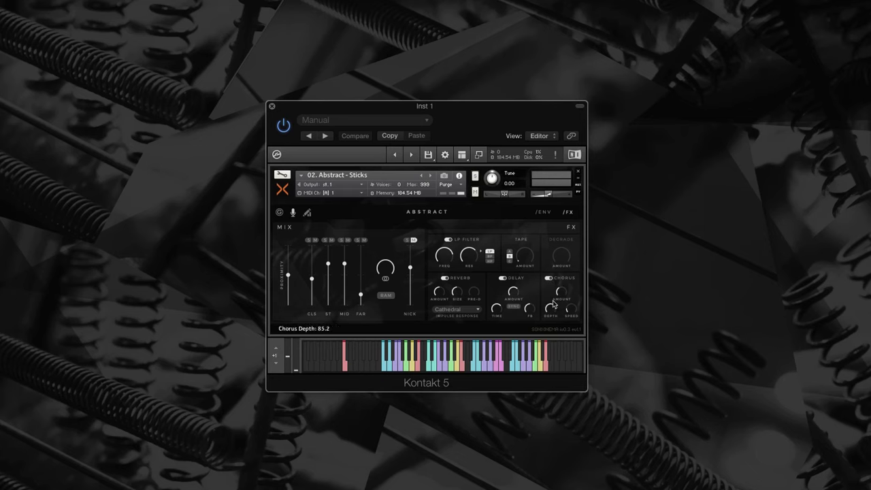